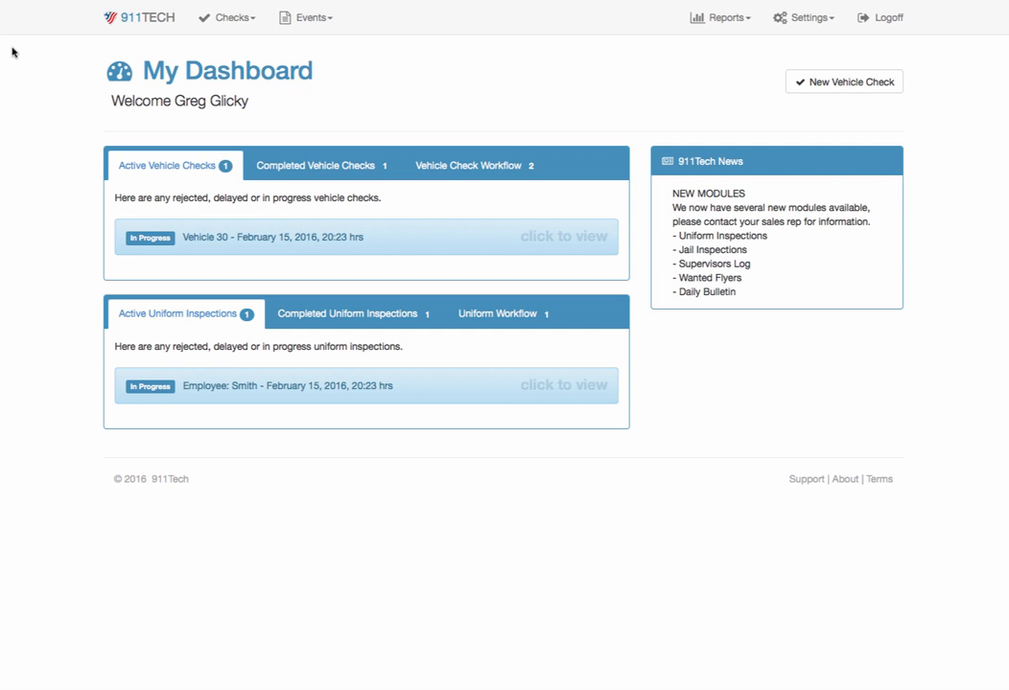
- Start a new vehicle check for Police Unit 42, the 2011 Ford Expedition in Black & White
{"action": "left_click", "coordinate": [245, 18]}
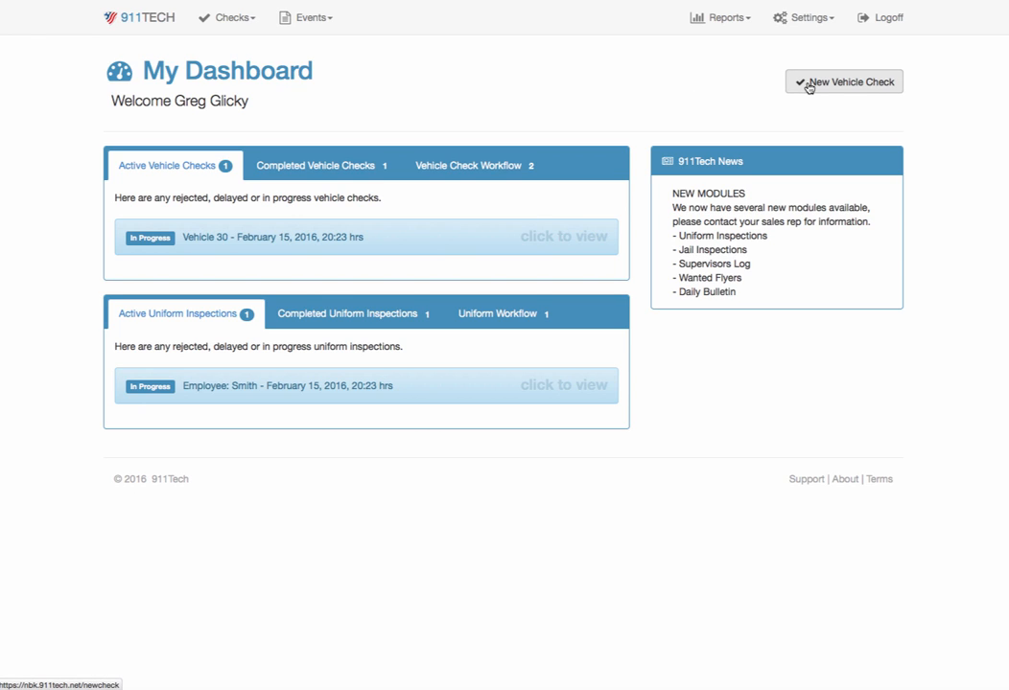
{"action": "left_click", "coordinate": [808, 86]}
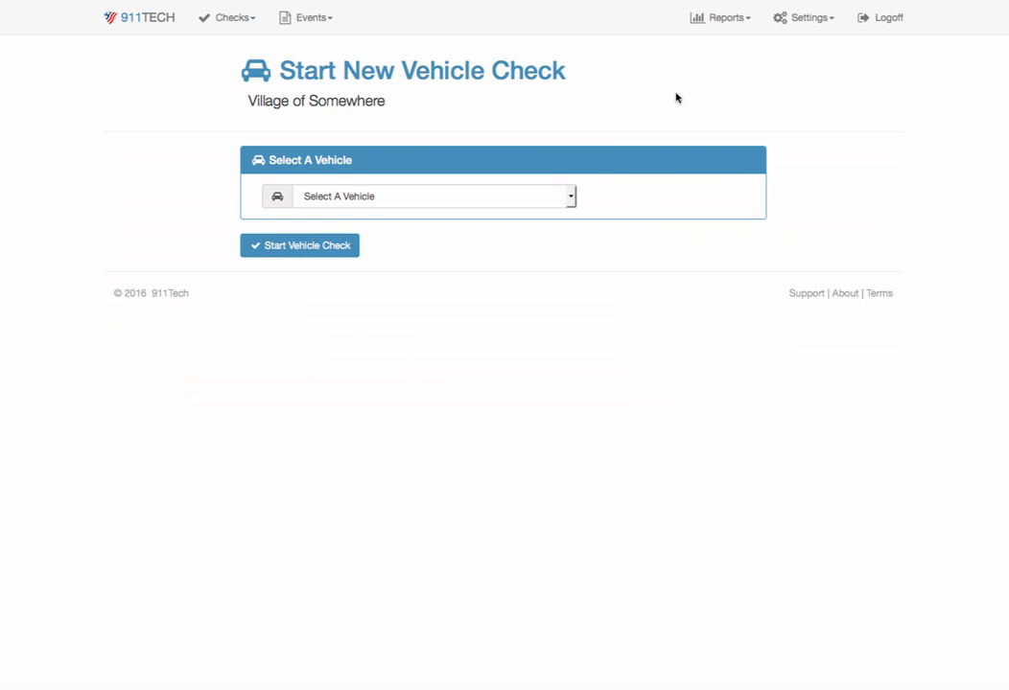
{"action": "left_click", "coordinate": [572, 199]}
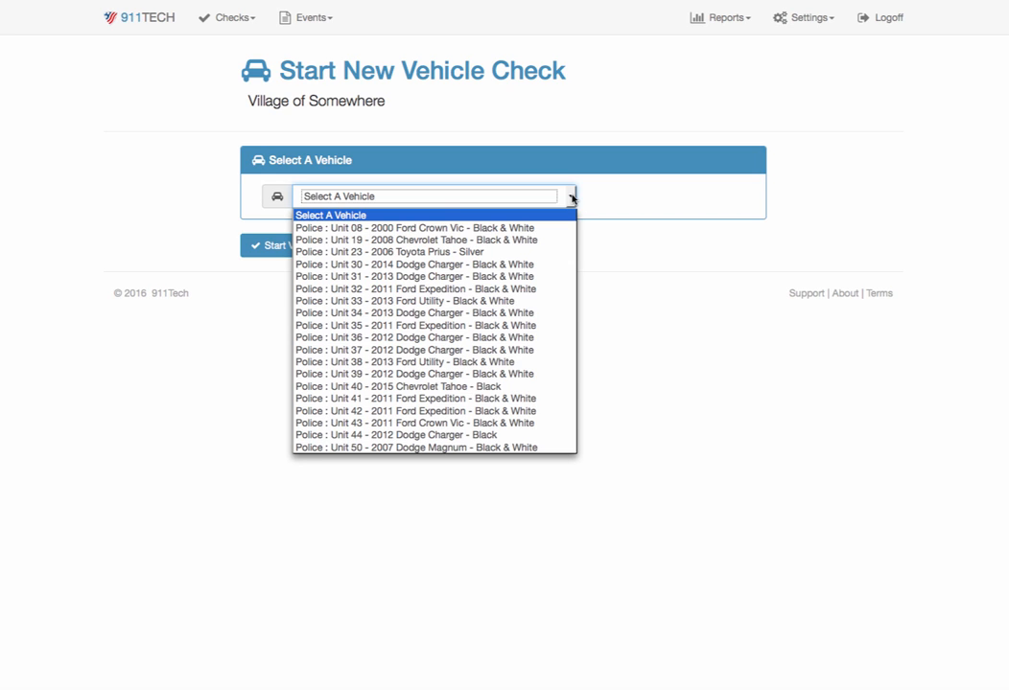
{"action": "left_click", "coordinate": [403, 411]}
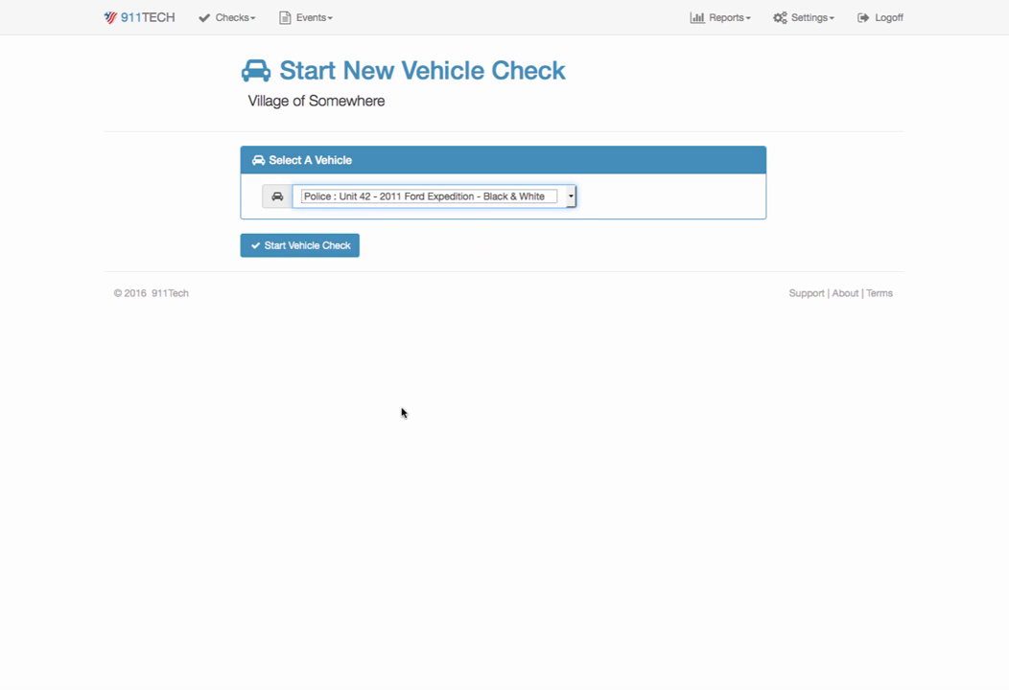
{"action": "left_click", "coordinate": [321, 255]}
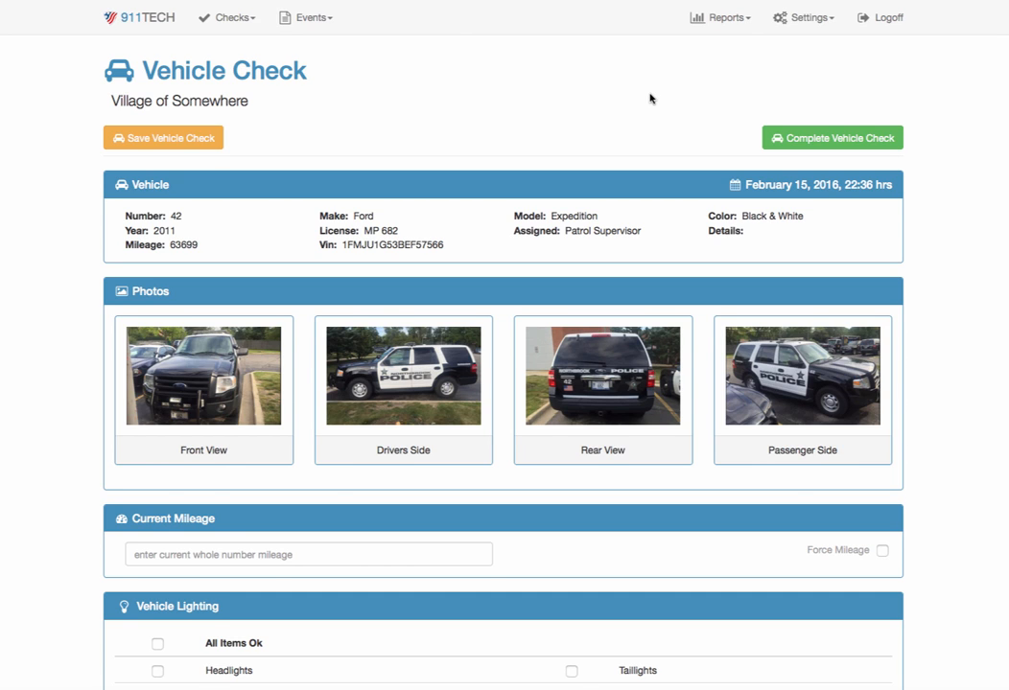
- Enter 63699 as the current mileage of the vehicle
{"action": "scroll", "coordinate": [649, 97], "scroll_direction": "down", "scroll_amount": 1}
{"action": "scroll", "coordinate": [649, 97], "scroll_direction": "down", "scroll_amount": 1}
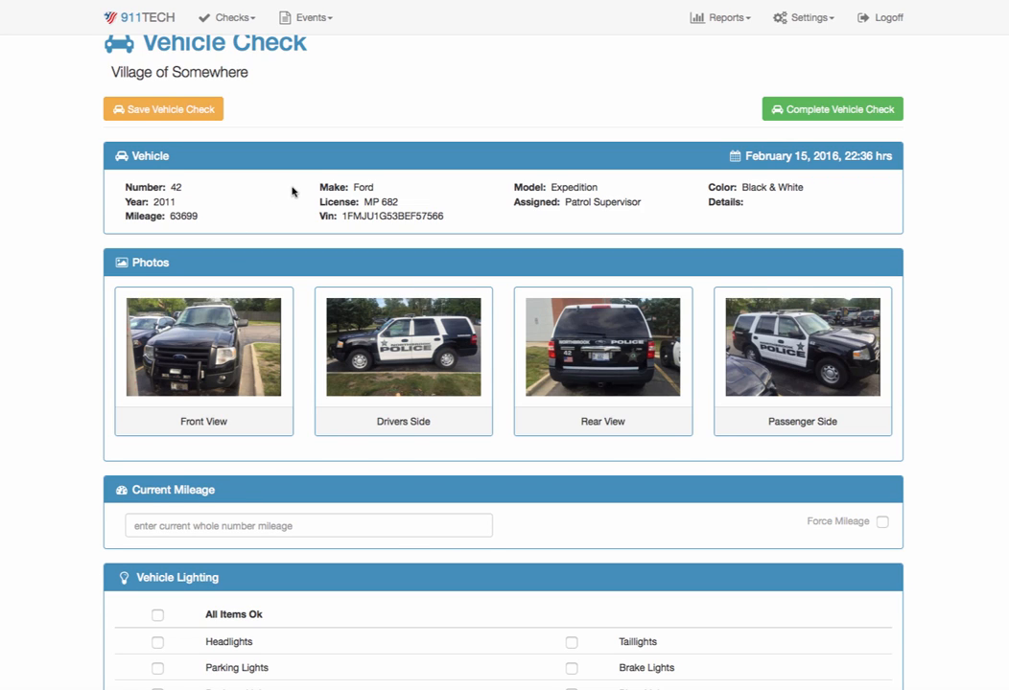
{"action": "scroll", "coordinate": [293, 191], "scroll_direction": "down", "scroll_amount": 5}
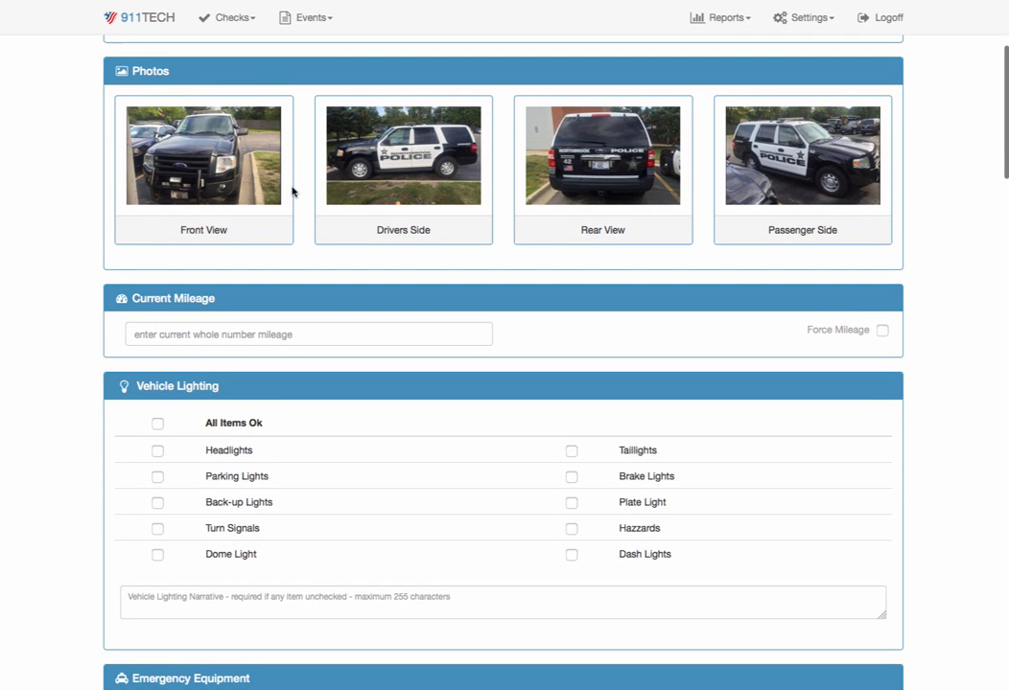
{"action": "scroll", "coordinate": [293, 191], "scroll_direction": "down", "scroll_amount": 2}
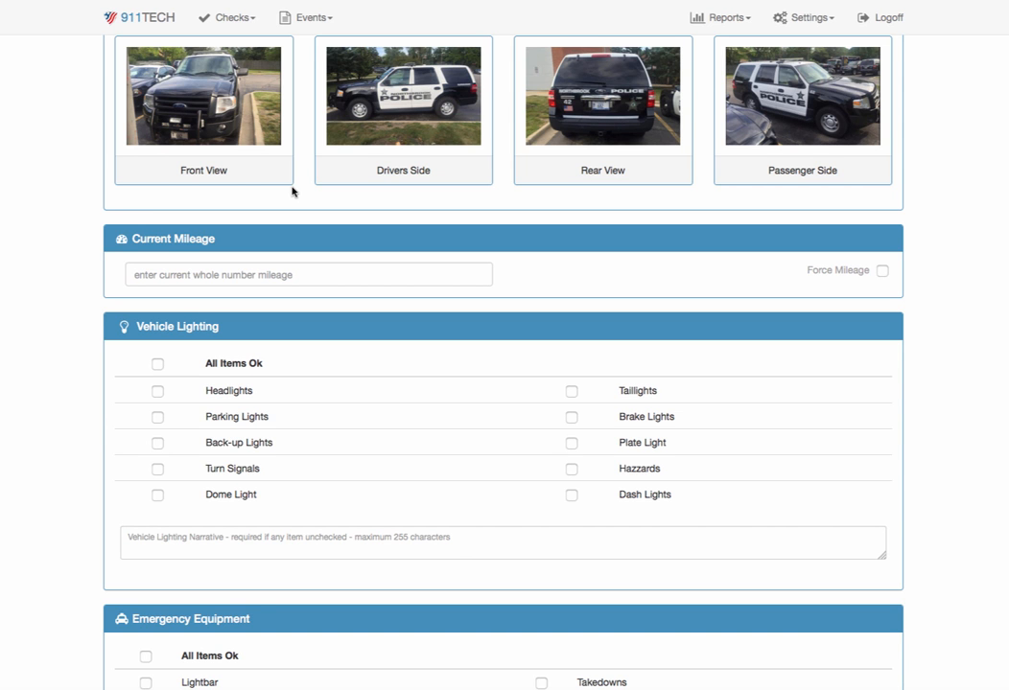
{"action": "scroll", "coordinate": [292, 191], "scroll_direction": "up", "scroll_amount": 4}
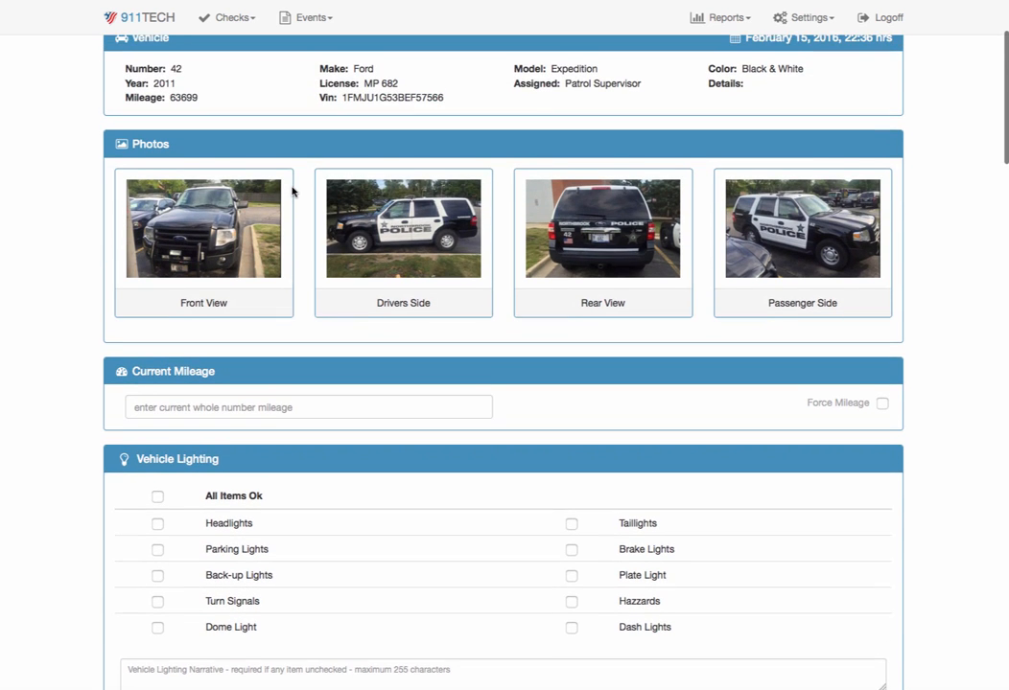
{"action": "left_click", "coordinate": [247, 406]}
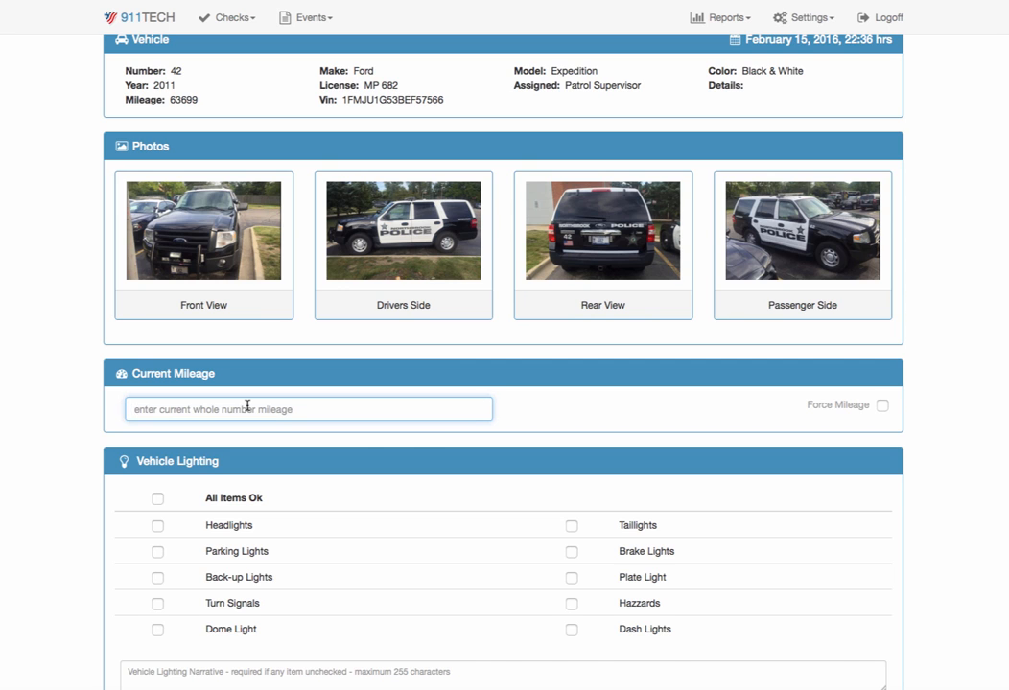
{"action": "type", "text": "63699"}
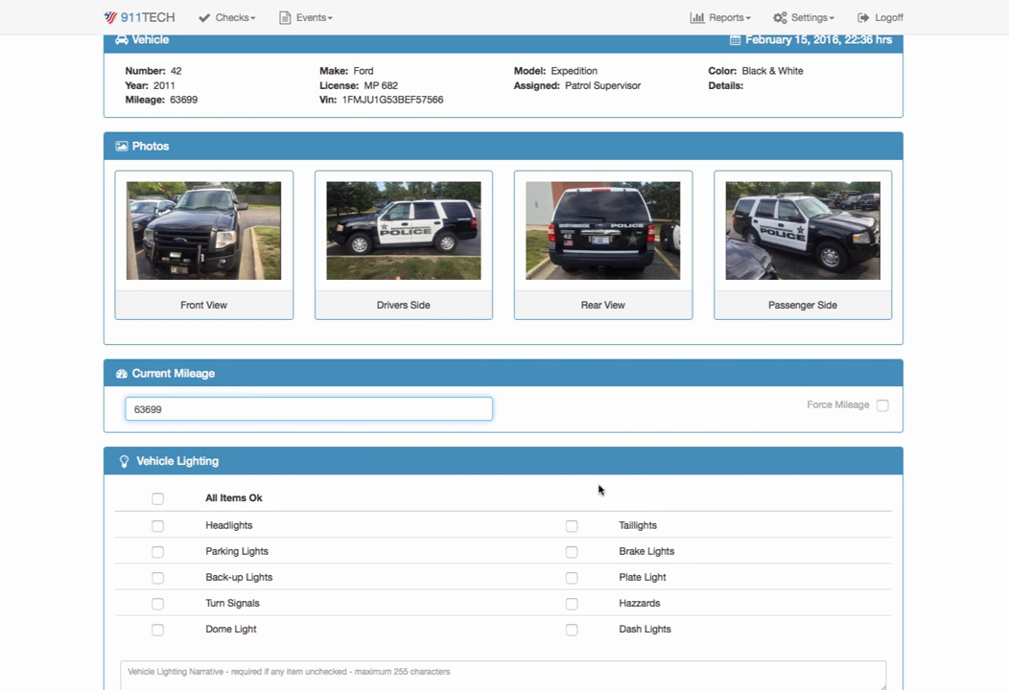
- Mark all items OK in the Vehicle Lighting and Emergency Equipment sections
{"action": "scroll", "coordinate": [599, 504], "scroll_direction": "down", "scroll_amount": 4}
{"action": "scroll", "coordinate": [565, 347], "scroll_direction": "down", "scroll_amount": 2}
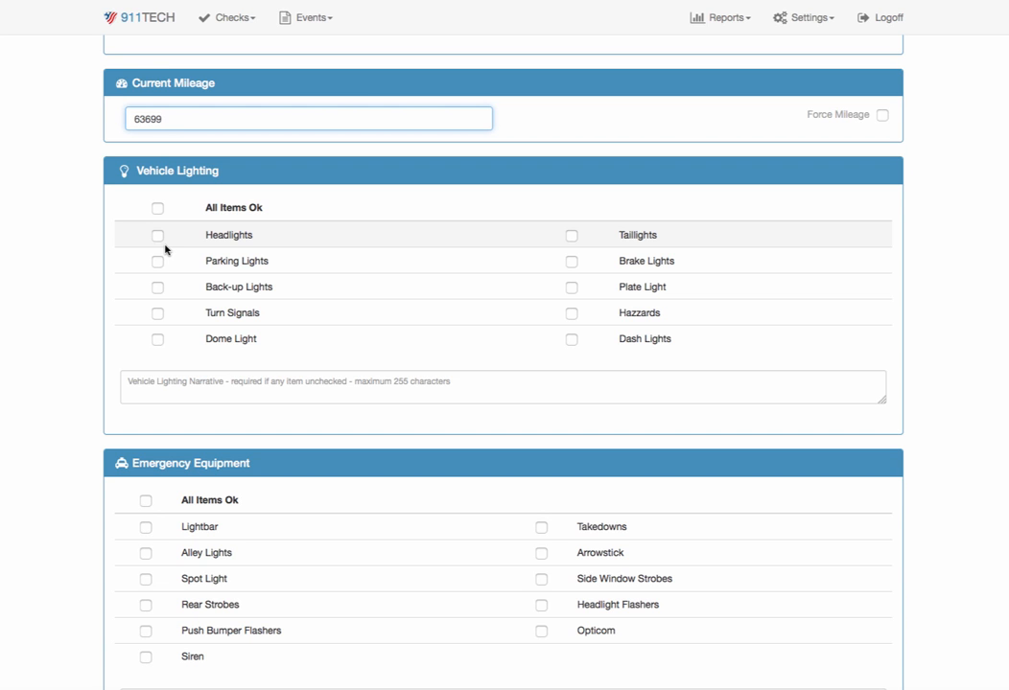
{"action": "scroll", "coordinate": [187, 363], "scroll_direction": "up", "scroll_amount": 3}
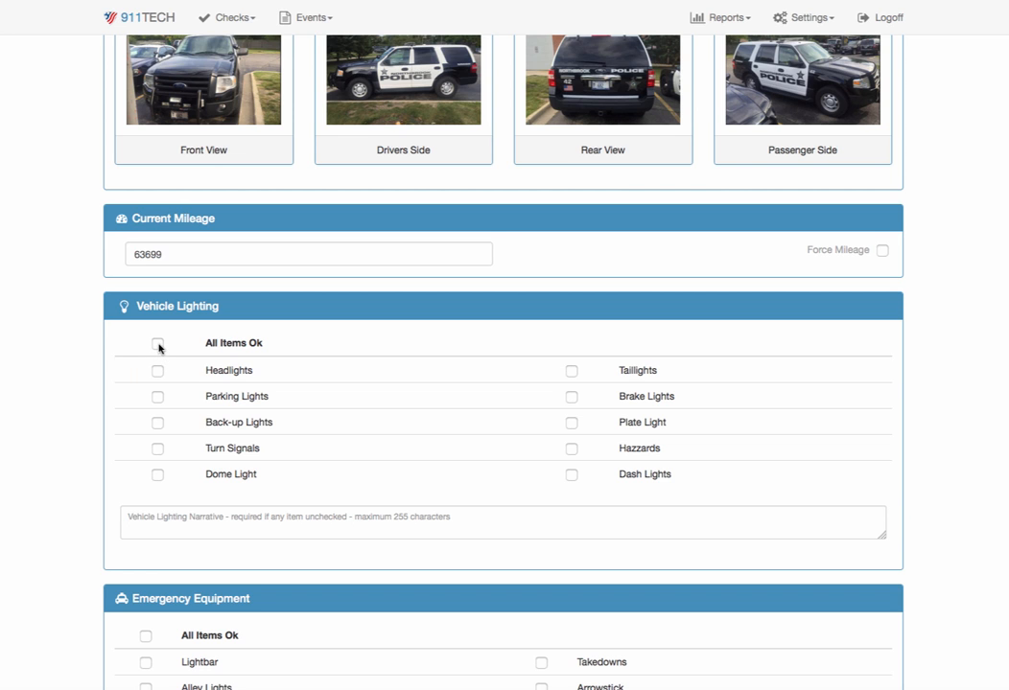
{"action": "left_click", "coordinate": [157, 344]}
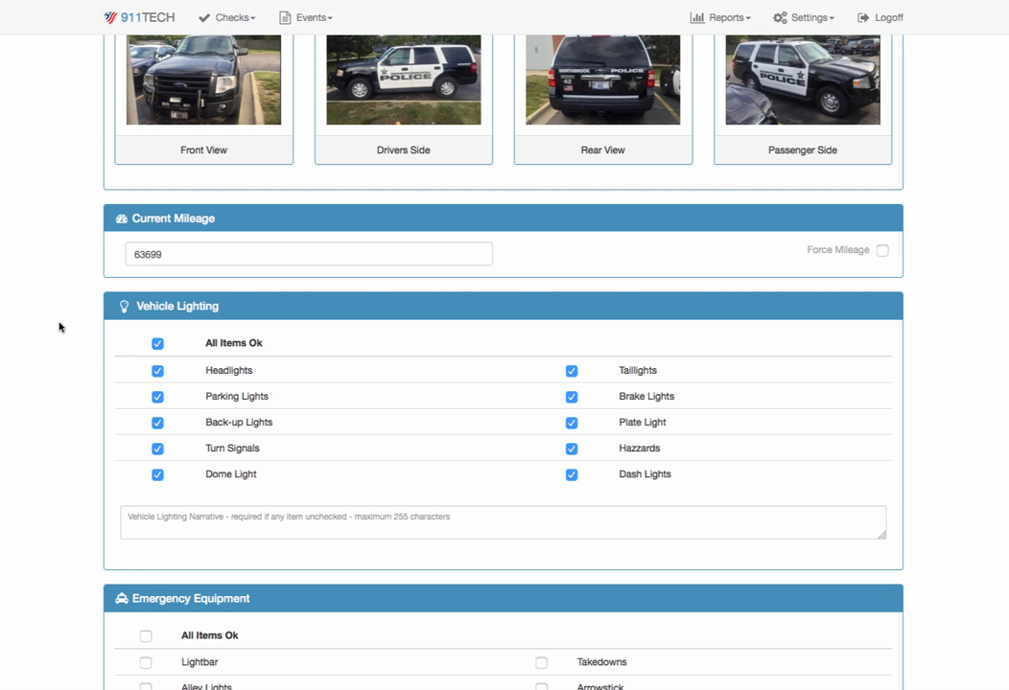
{"action": "scroll", "coordinate": [61, 326], "scroll_direction": "down", "scroll_amount": 2}
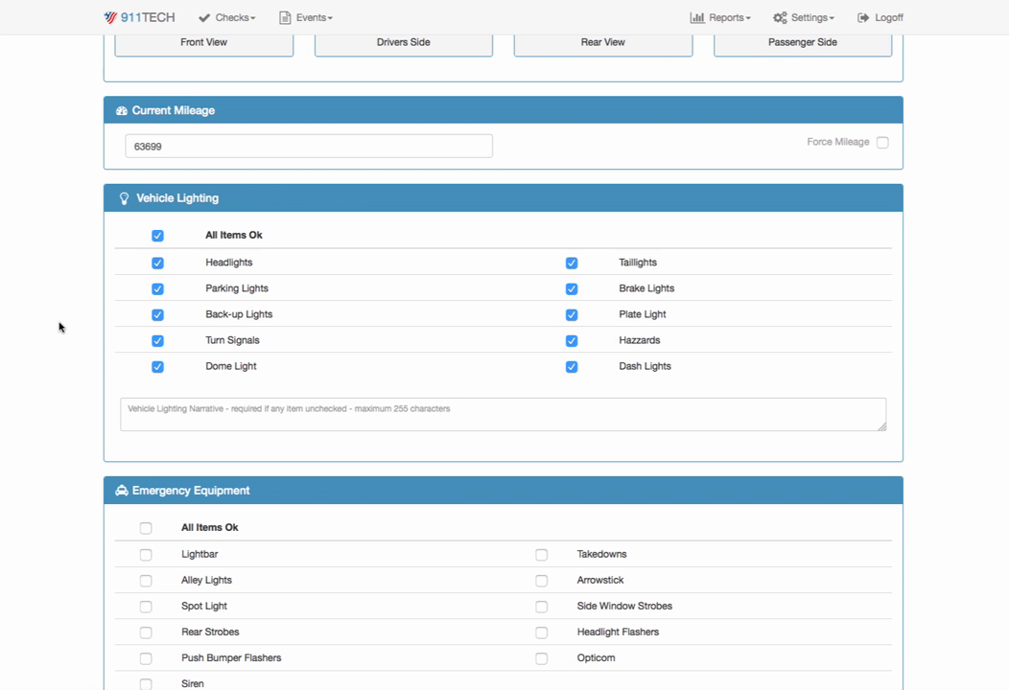
{"action": "scroll", "coordinate": [60, 329], "scroll_direction": "down", "scroll_amount": 4}
{"action": "left_click", "coordinate": [146, 302]}
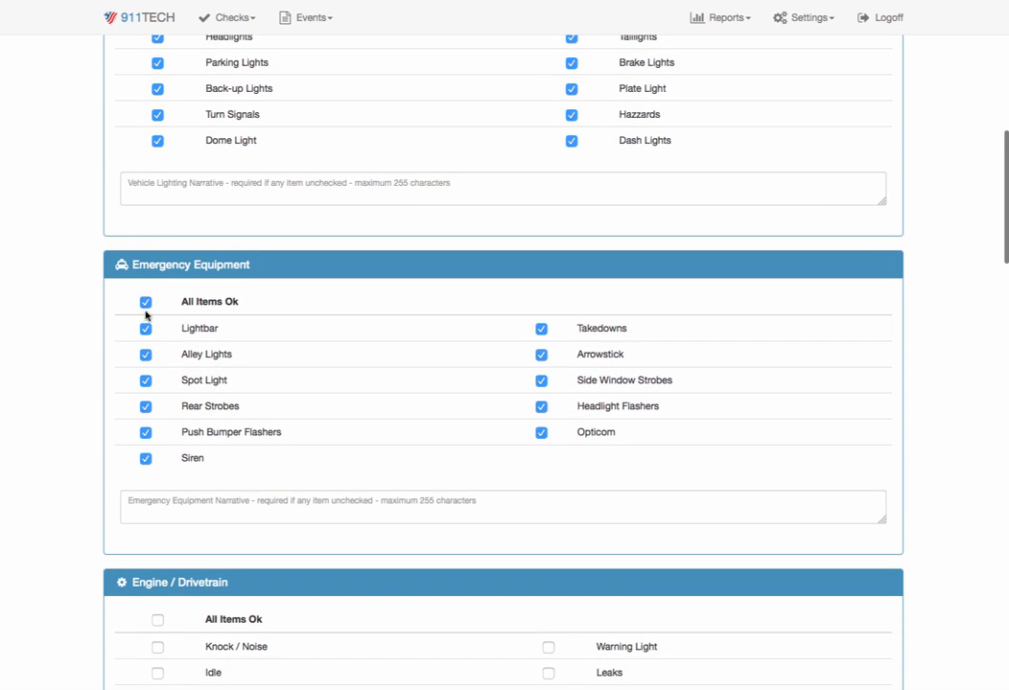
- Mark all items OK in the Engine / Drivetrain and Interior / Exterior sections
{"action": "scroll", "coordinate": [144, 383], "scroll_direction": "down", "scroll_amount": 3}
{"action": "left_click", "coordinate": [160, 485]}
{"action": "scroll", "coordinate": [161, 486], "scroll_direction": "down", "scroll_amount": 1}
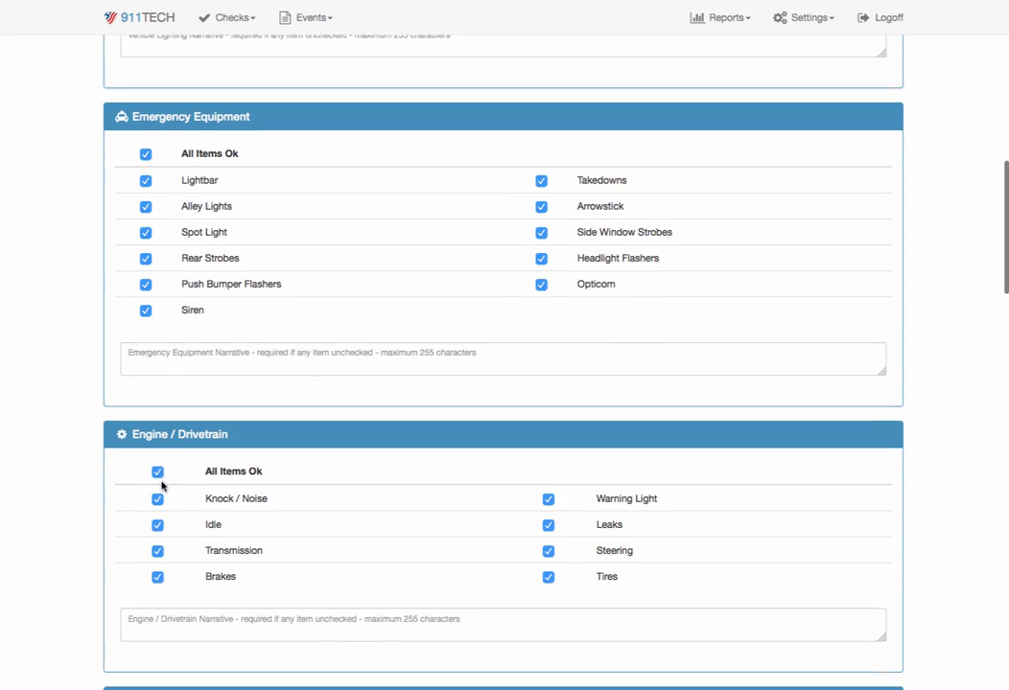
{"action": "scroll", "coordinate": [161, 486], "scroll_direction": "down", "scroll_amount": 5}
{"action": "left_click", "coordinate": [147, 308]}
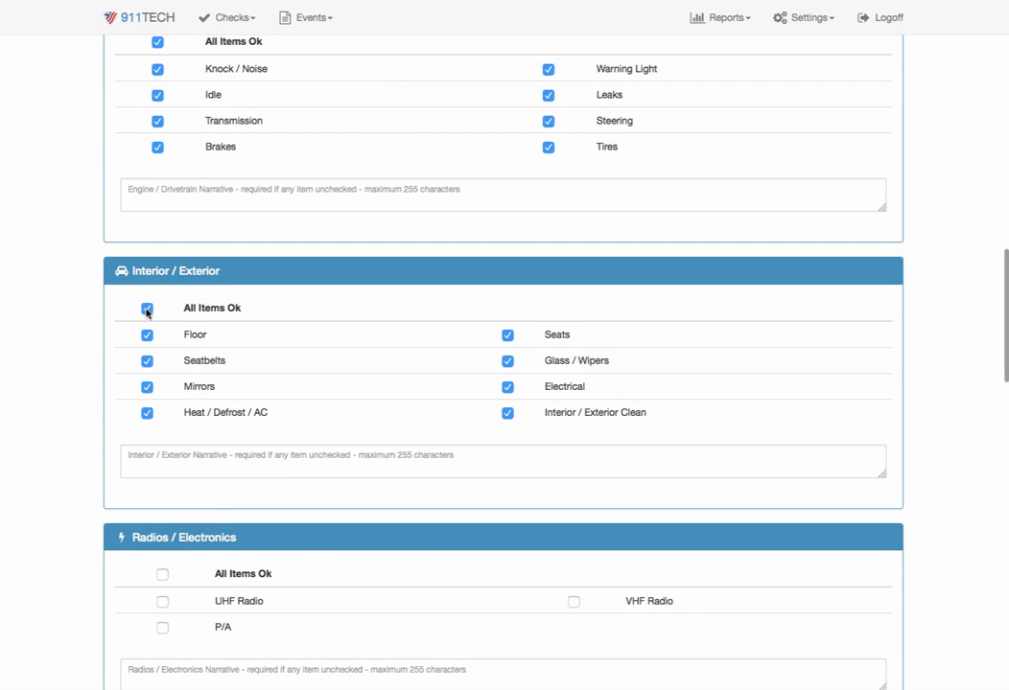
- Mark all items OK in the Radios / Electronics and Radar sections
{"action": "scroll", "coordinate": [147, 311], "scroll_direction": "down", "scroll_amount": 3}
{"action": "left_click", "coordinate": [162, 280]}
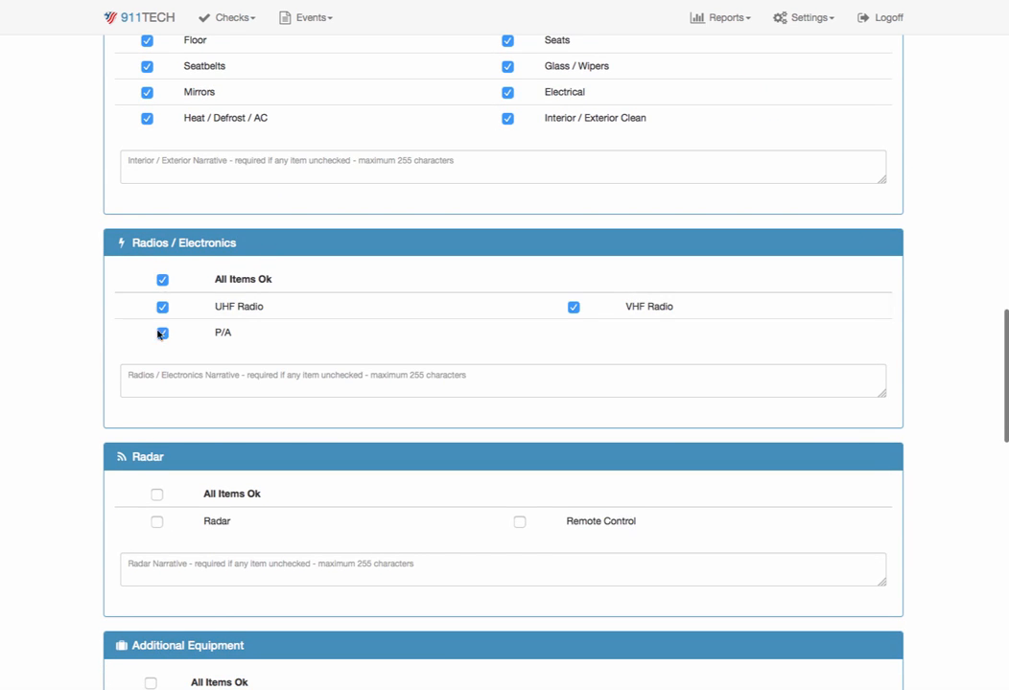
{"action": "left_click", "coordinate": [157, 493]}
- Mark all items OK in the Additional Equipment and MVR sections
{"action": "scroll", "coordinate": [156, 498], "scroll_direction": "down", "scroll_amount": 4}
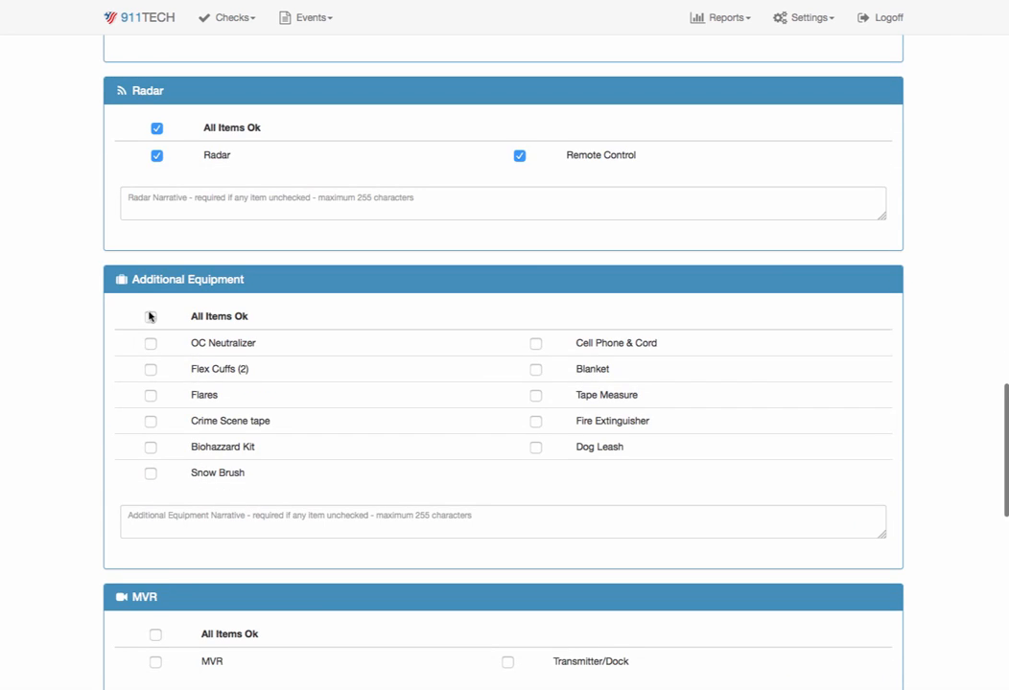
{"action": "left_click", "coordinate": [149, 316]}
{"action": "scroll", "coordinate": [150, 322], "scroll_direction": "down", "scroll_amount": 4}
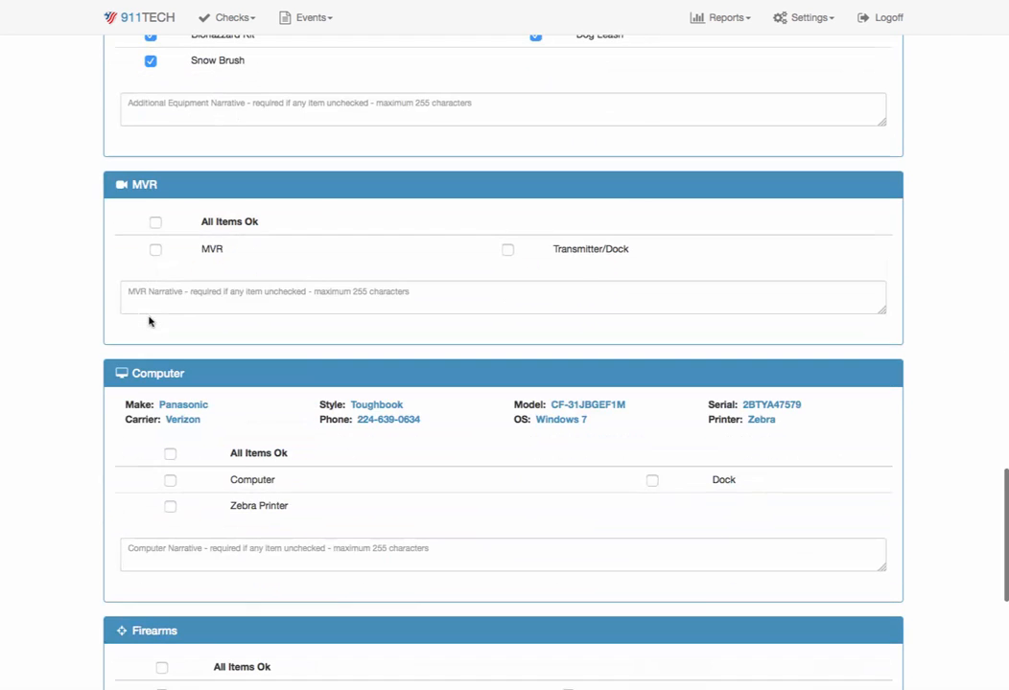
{"action": "left_click", "coordinate": [156, 224]}
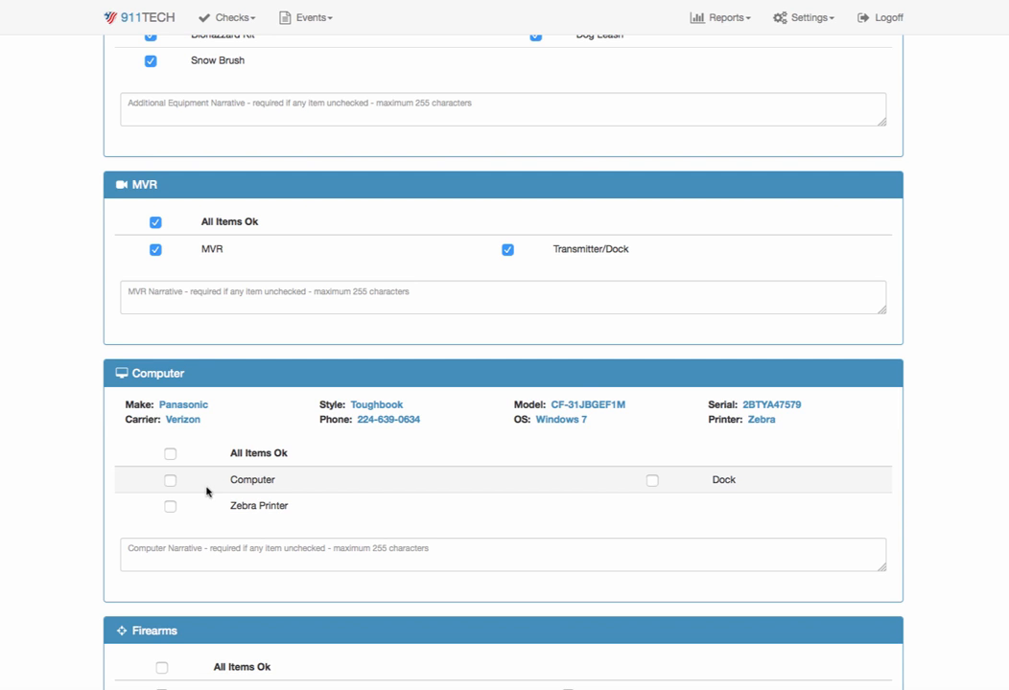
- In the Computer section, mark only Computer and Dock as OK and enter the narrative "Printer not working"
{"action": "left_click", "coordinate": [169, 480]}
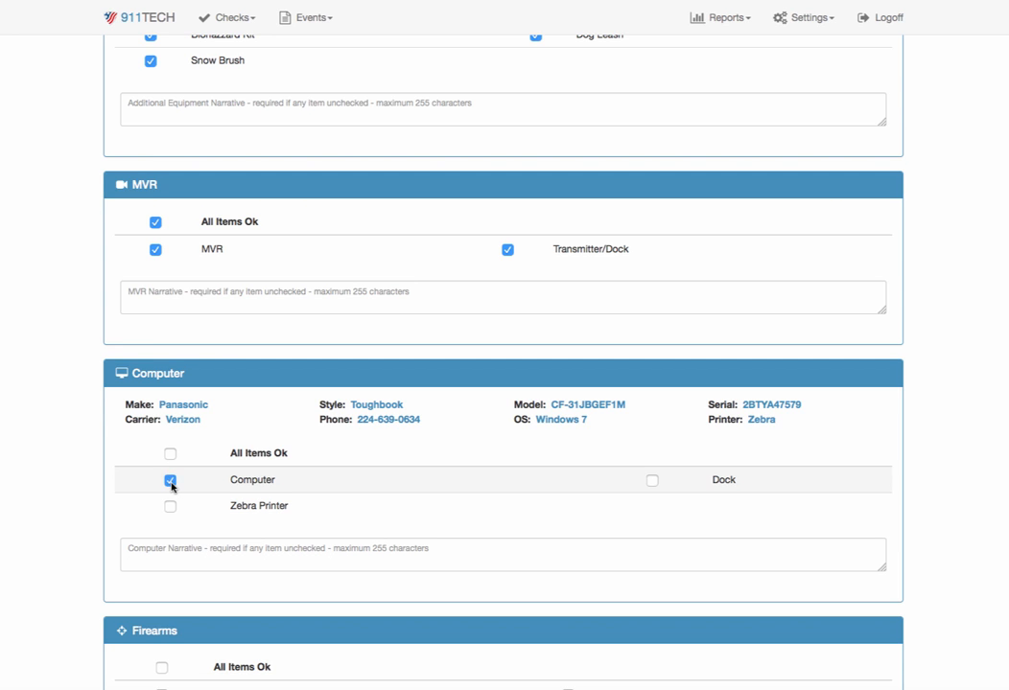
{"action": "left_click", "coordinate": [651, 481]}
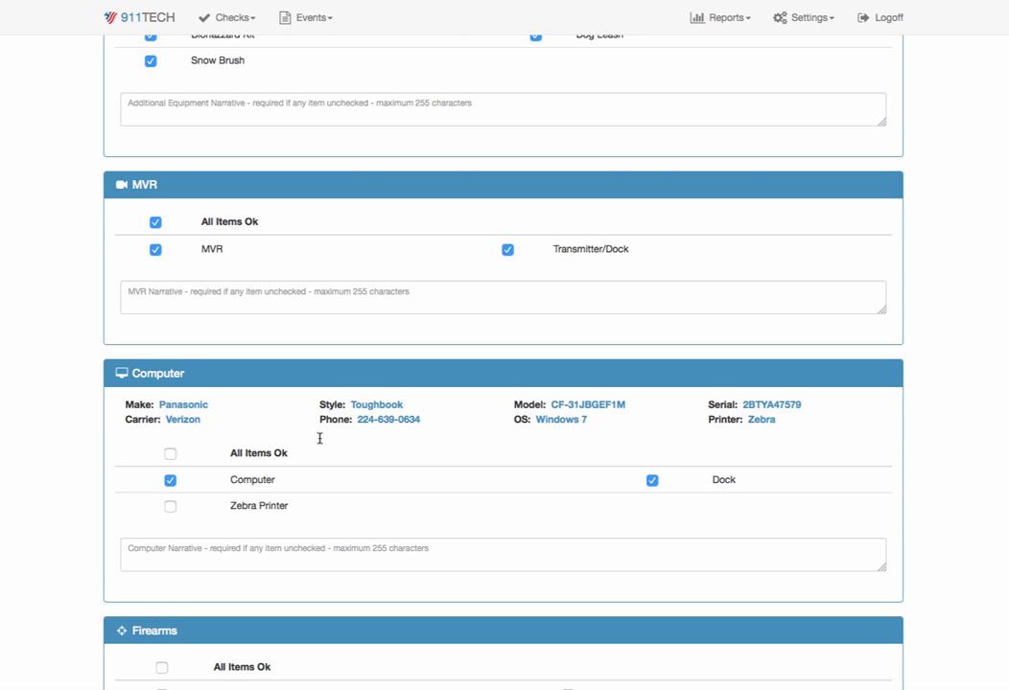
{"action": "scroll", "coordinate": [336, 414], "scroll_direction": "down", "scroll_amount": 3}
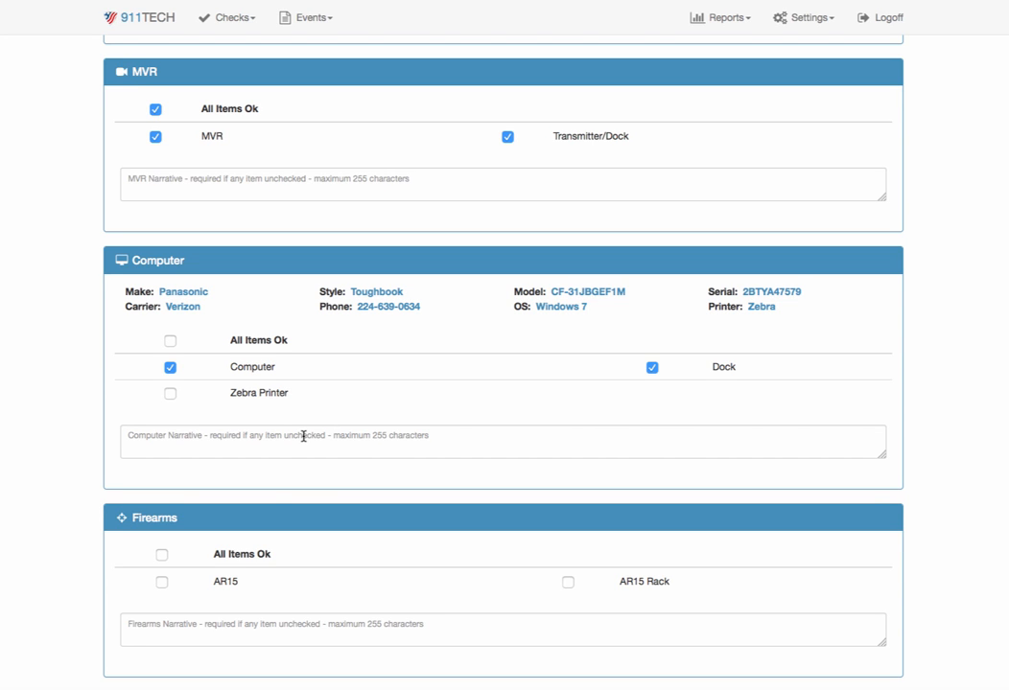
{"action": "left_click", "coordinate": [302, 436]}
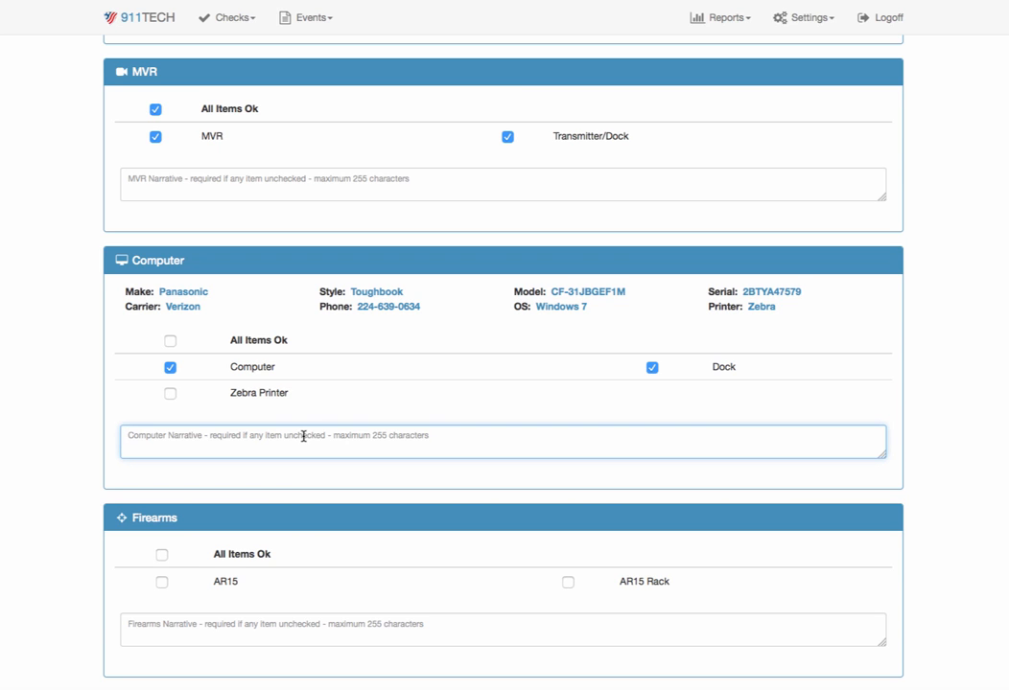
{"action": "type", "text": "Printe"}
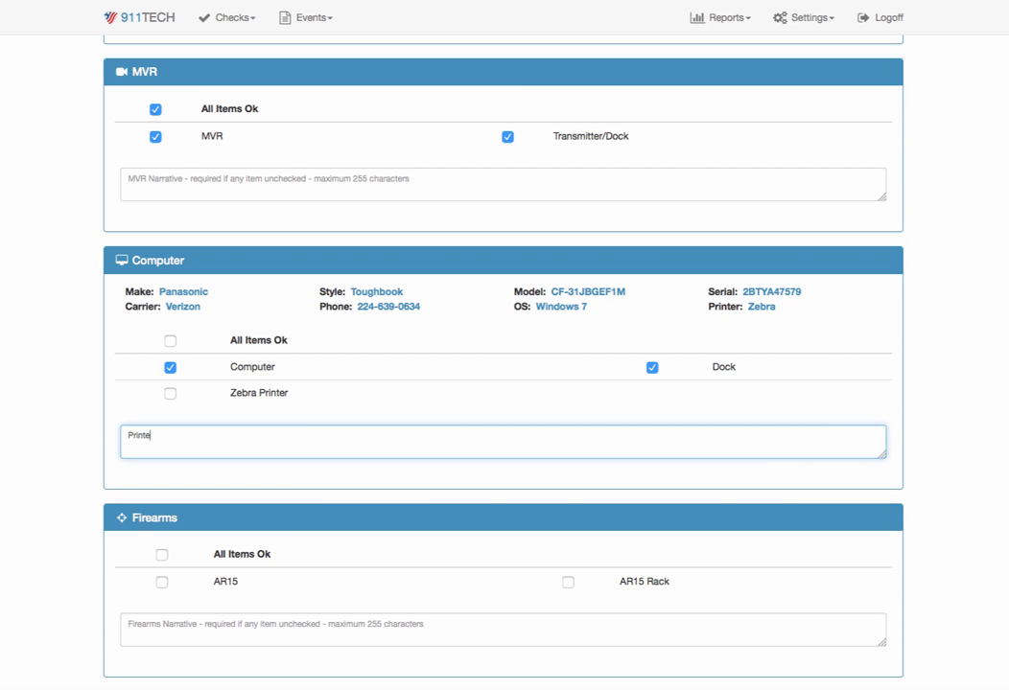
{"action": "type", "text": "r not working"}
- Mark all items OK in the Firearms and AED sections
{"action": "scroll", "coordinate": [344, 451], "scroll_direction": "down", "scroll_amount": 5}
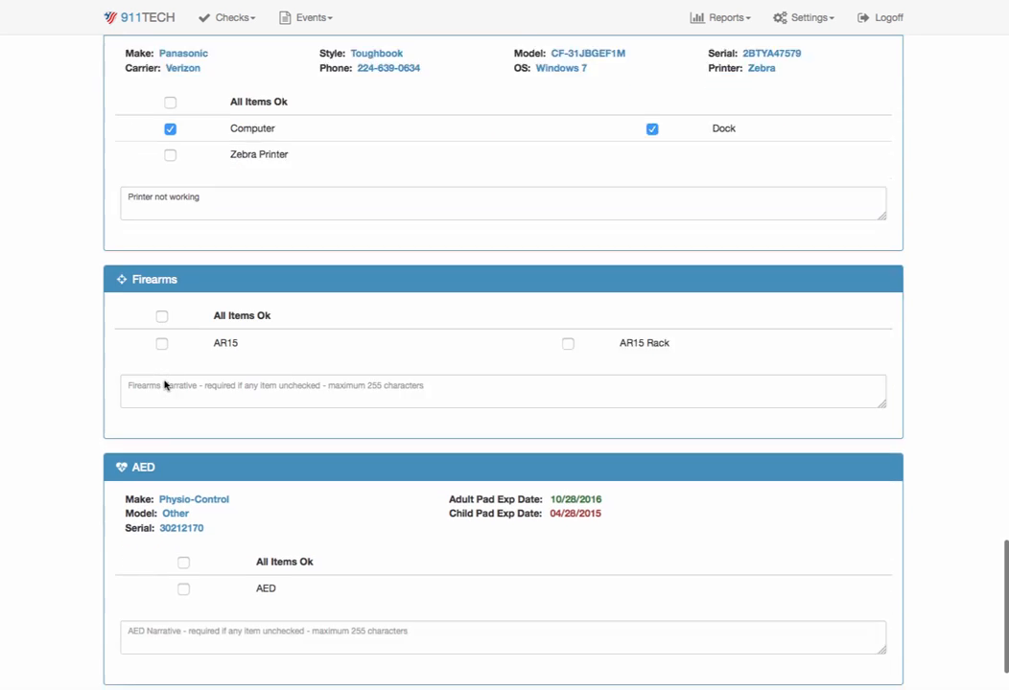
{"action": "scroll", "coordinate": [165, 385], "scroll_direction": "down", "scroll_amount": 1}
{"action": "left_click", "coordinate": [161, 272]}
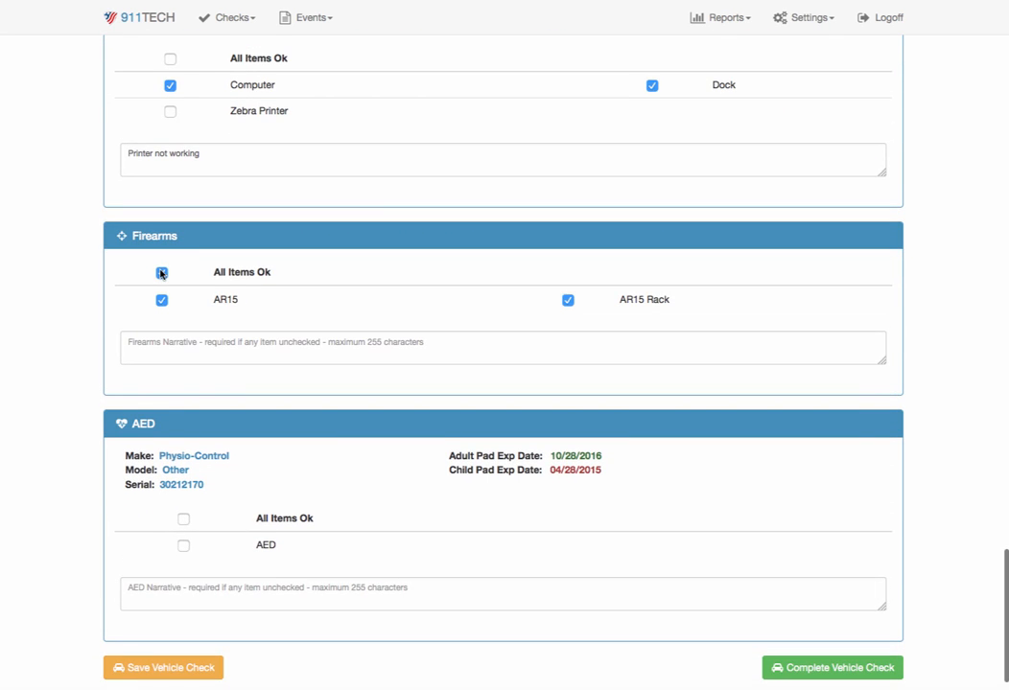
{"action": "left_click", "coordinate": [183, 521]}
- Look over the last sections of the form and submit the vehicle check as complete
{"action": "scroll", "coordinate": [331, 524], "scroll_direction": "down", "scroll_amount": 1}
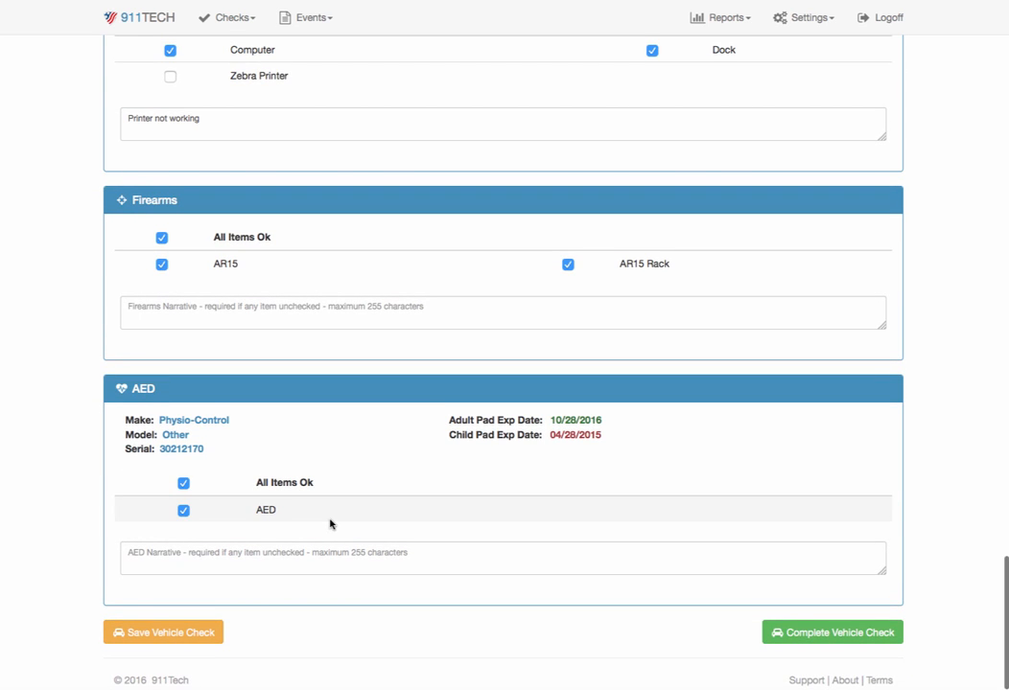
{"action": "scroll", "coordinate": [330, 524], "scroll_direction": "up", "scroll_amount": 4}
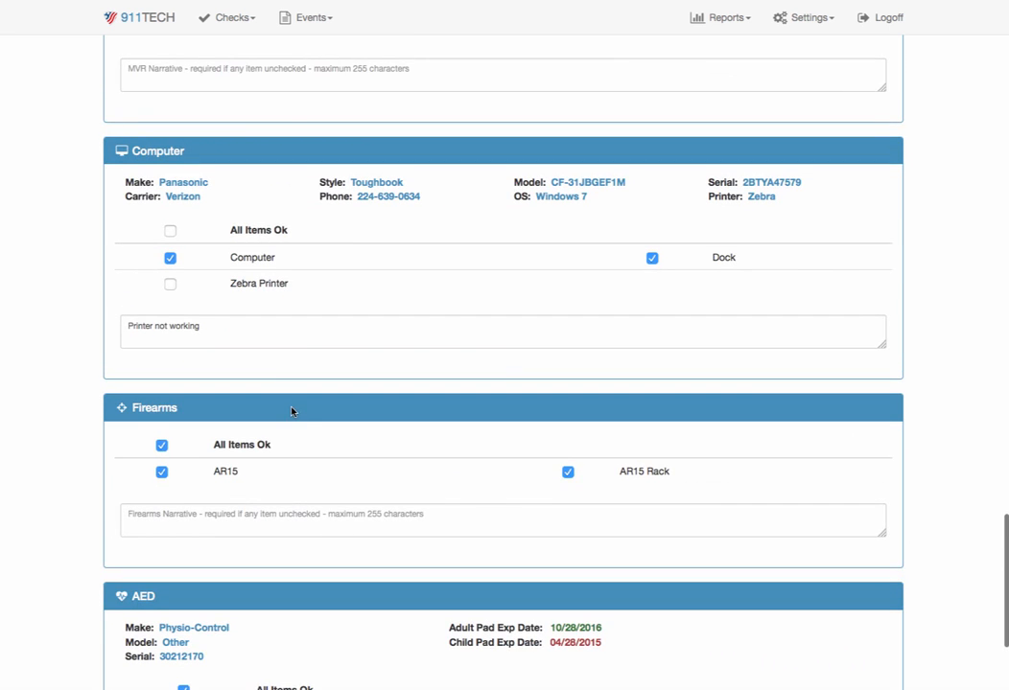
{"action": "scroll", "coordinate": [549, 423], "scroll_direction": "down", "scroll_amount": 4}
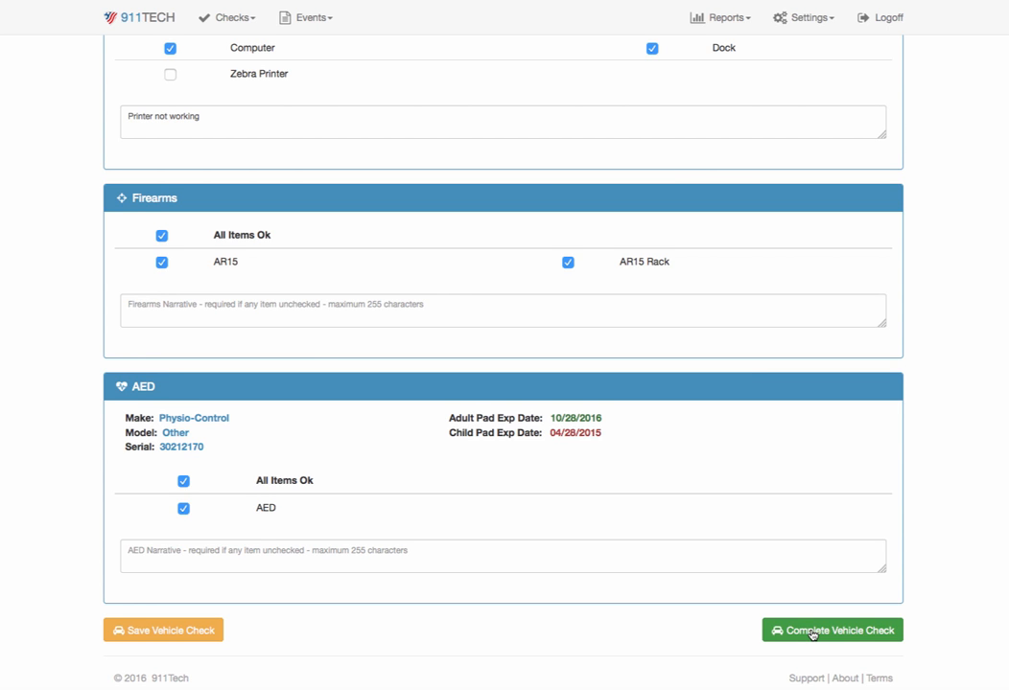
{"action": "left_click", "coordinate": [812, 634]}
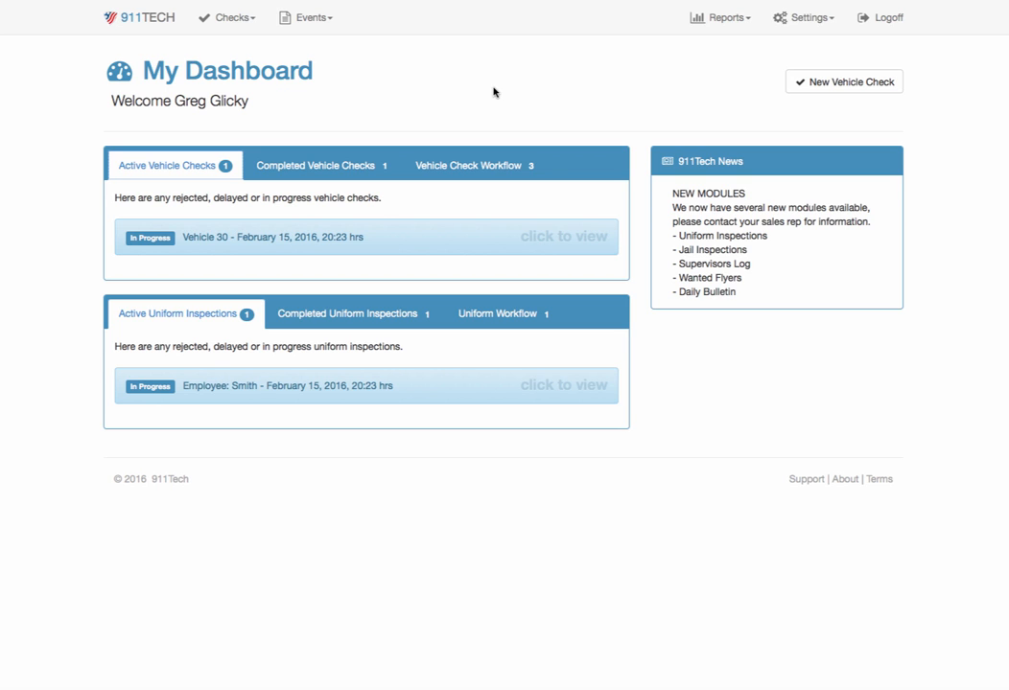
- Open the Vehicle 42 check pending in the Vehicle Check Workflow, review its Computer section, and approve it
{"action": "left_click", "coordinate": [473, 165]}
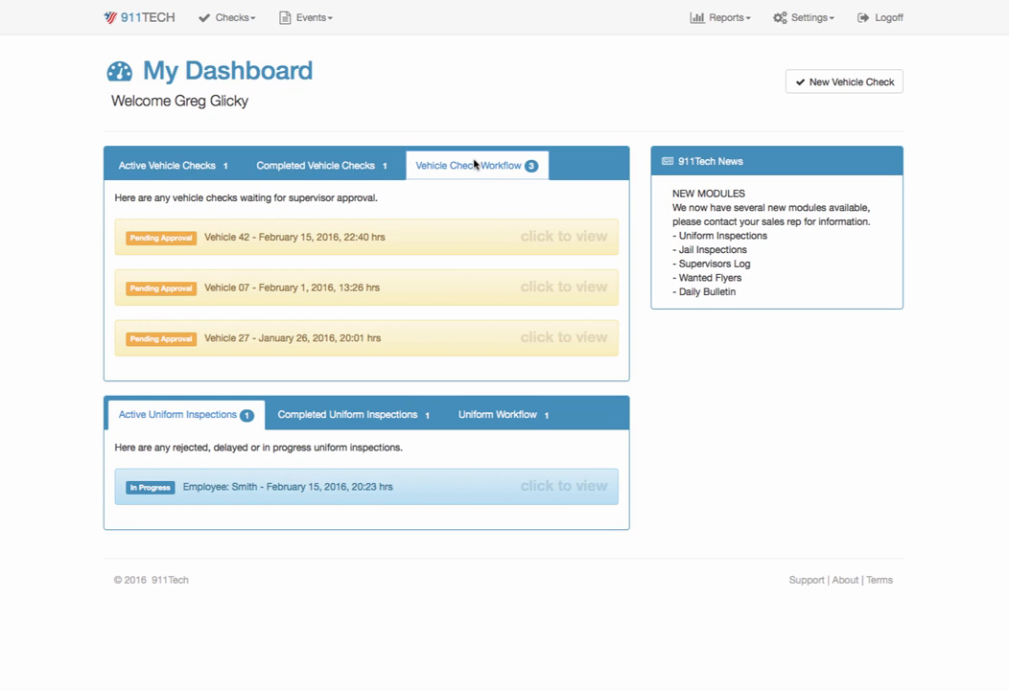
{"action": "left_click", "coordinate": [436, 241]}
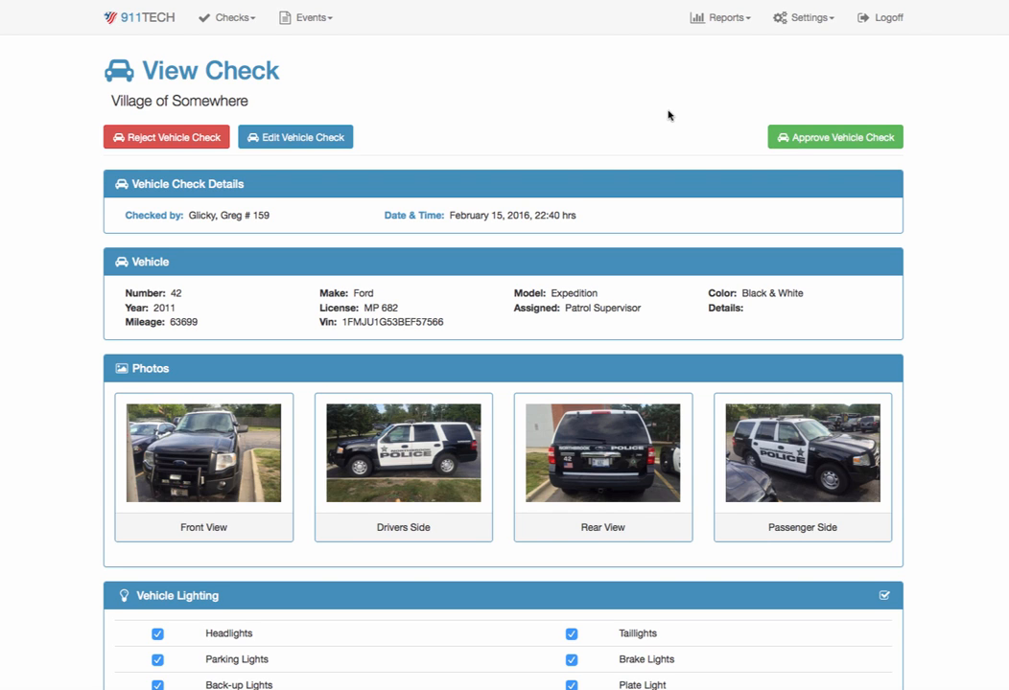
{"action": "scroll", "coordinate": [668, 115], "scroll_direction": "down", "scroll_amount": 10}
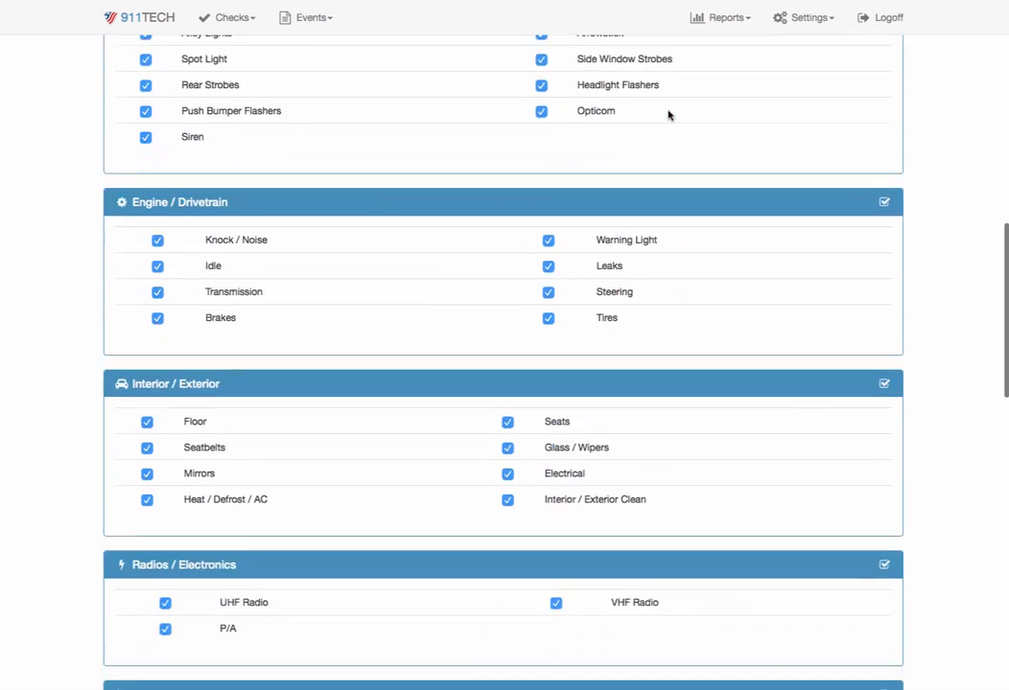
{"action": "scroll", "coordinate": [668, 115], "scroll_direction": "down", "scroll_amount": 11}
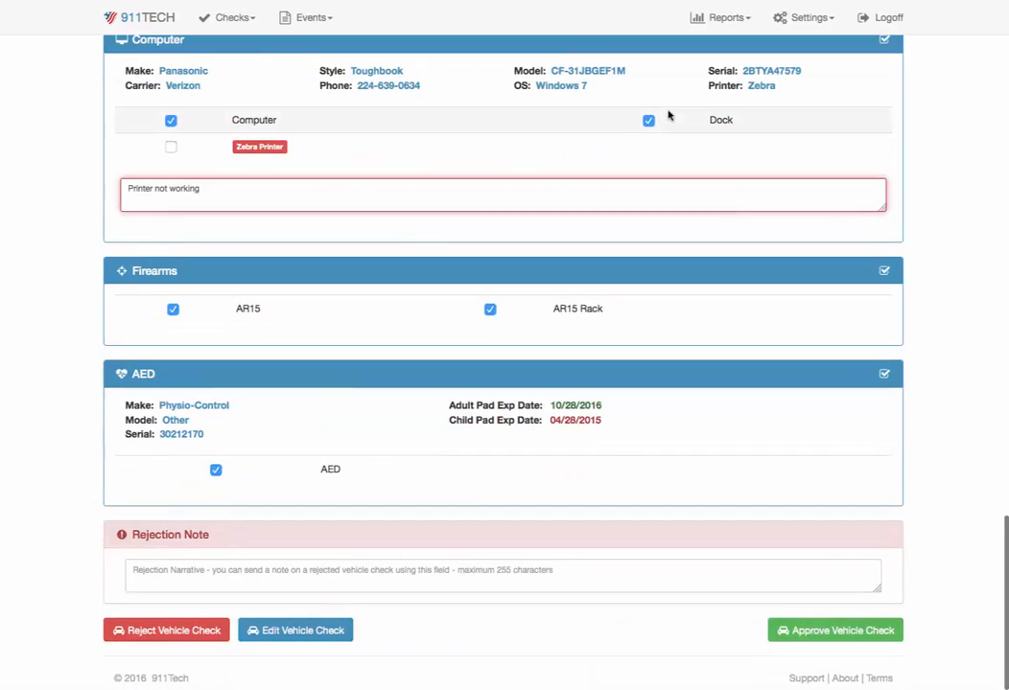
{"action": "scroll", "coordinate": [669, 115], "scroll_direction": "up", "scroll_amount": 2}
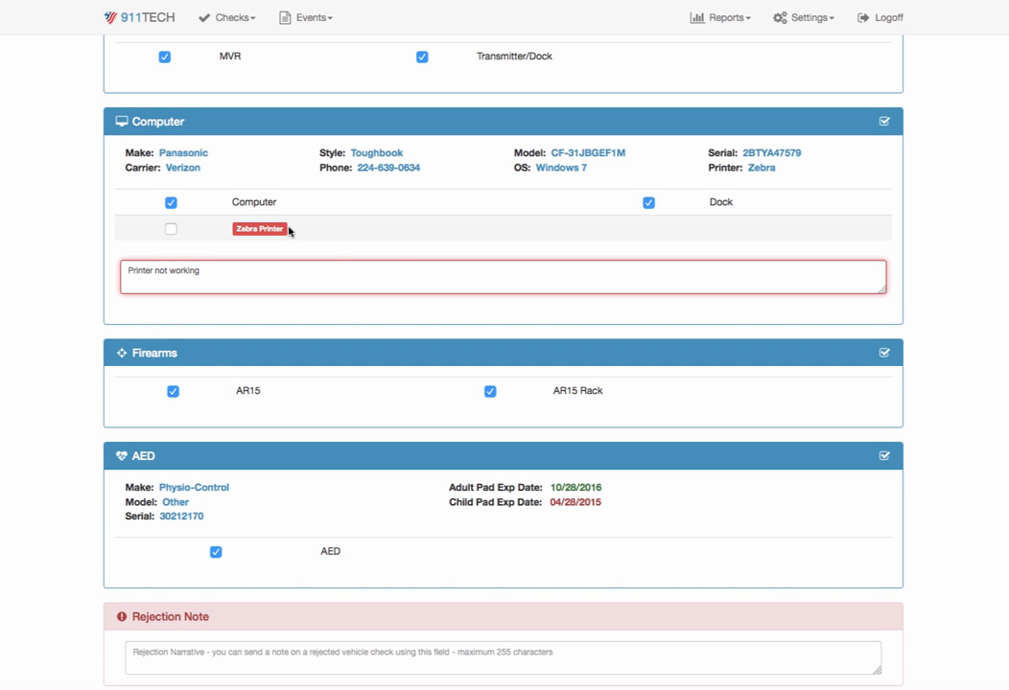
{"action": "scroll", "coordinate": [396, 284], "scroll_direction": "up", "scroll_amount": 2}
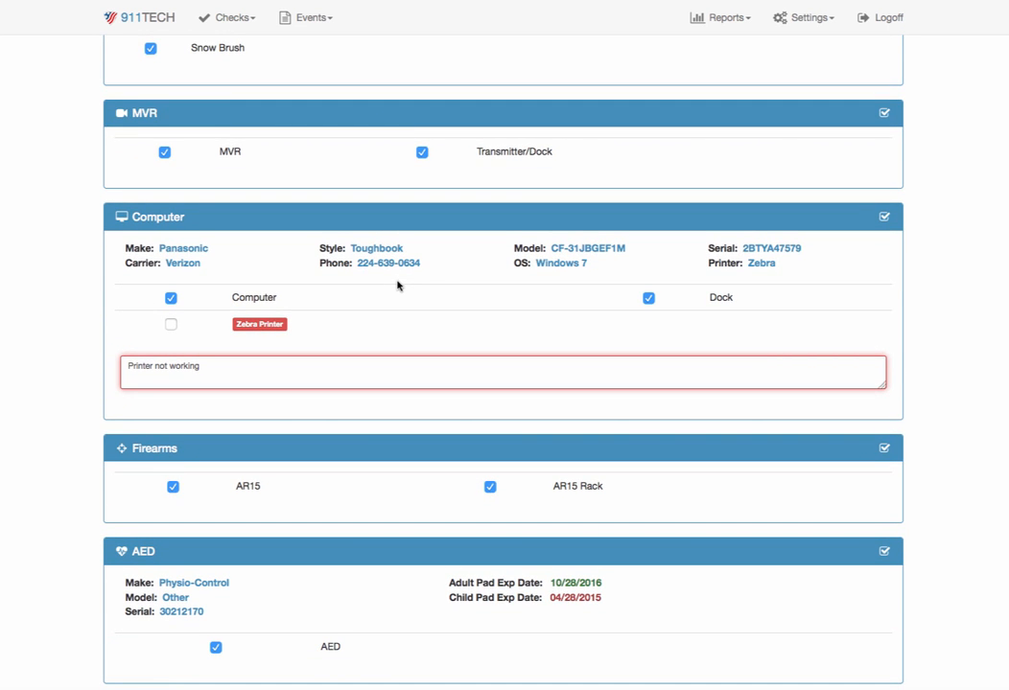
{"action": "scroll", "coordinate": [399, 284], "scroll_direction": "down", "scroll_amount": 4}
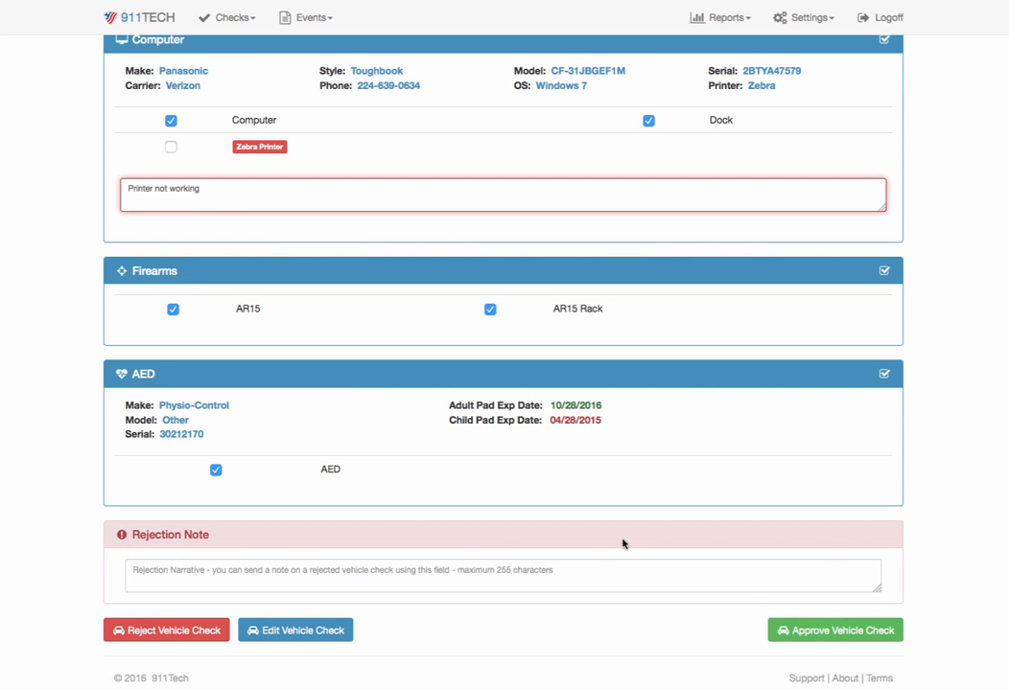
{"action": "left_click", "coordinate": [810, 632]}
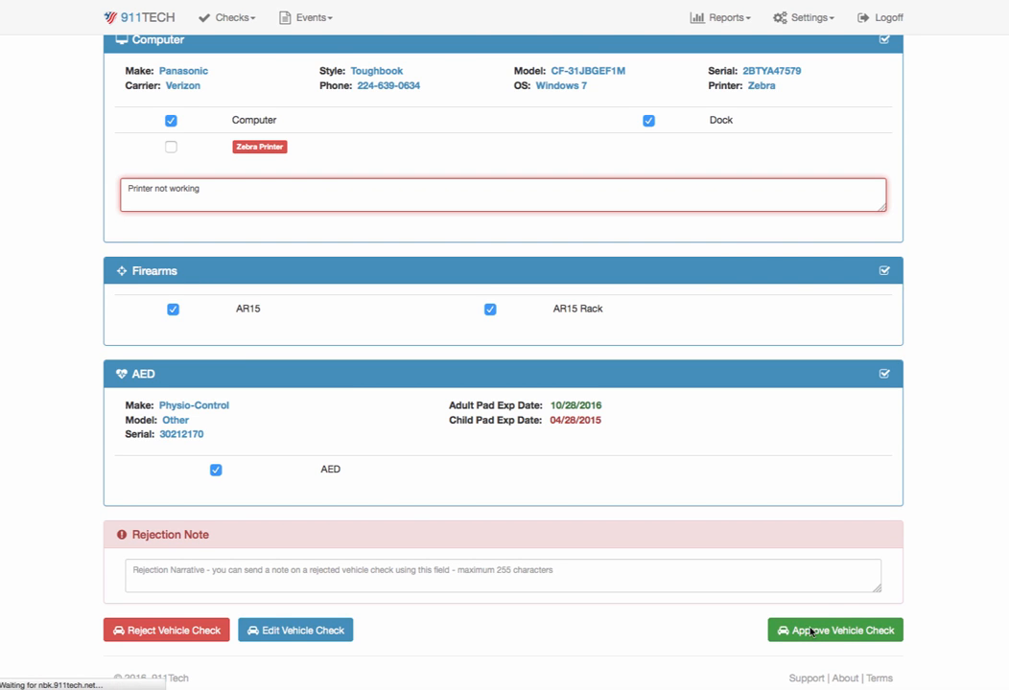